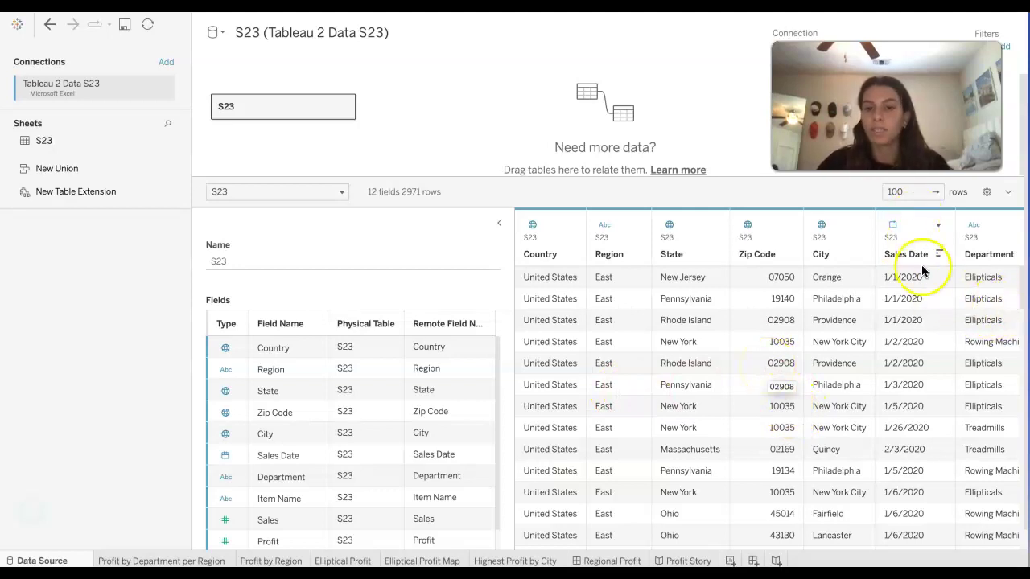
Step: Review the S23 data source columns from Sales Date across to Department, Item Name, Sales and Profit
{"action": "scroll", "coordinate": [928, 305], "scroll_direction": "right", "scroll_amount": 2}
{"action": "scroll", "coordinate": [927, 305], "scroll_direction": "right", "scroll_amount": 5}
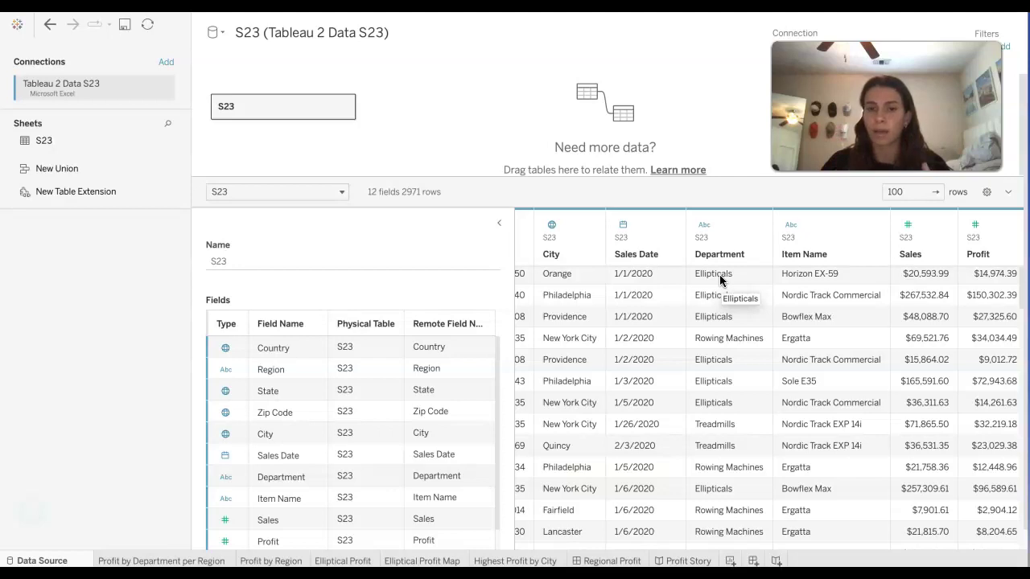
{"action": "left_click", "coordinate": [834, 299]}
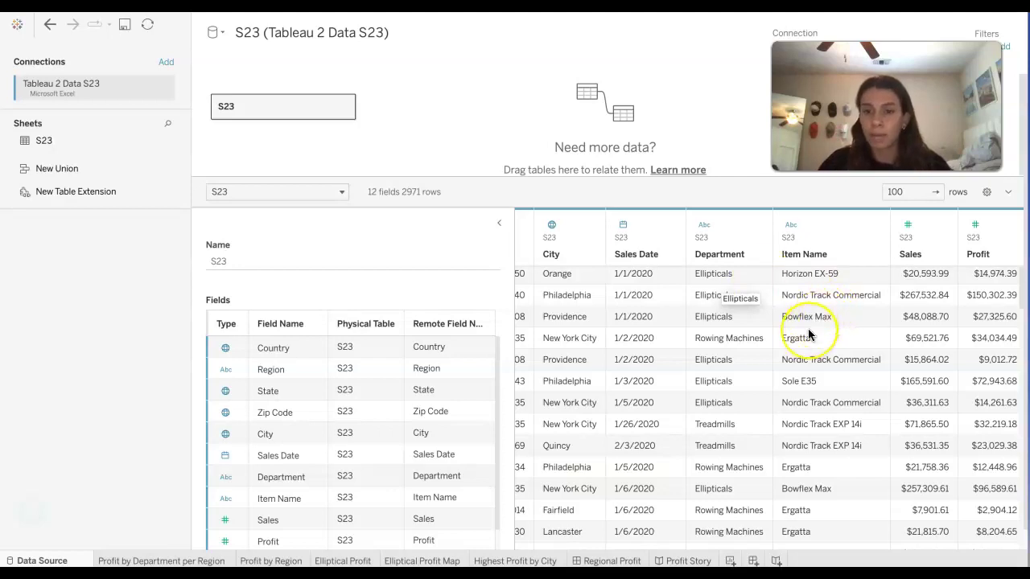
{"action": "scroll", "coordinate": [813, 331], "scroll_direction": "right", "scroll_amount": 3}
{"action": "scroll", "coordinate": [811, 334], "scroll_direction": "up", "scroll_amount": 1}
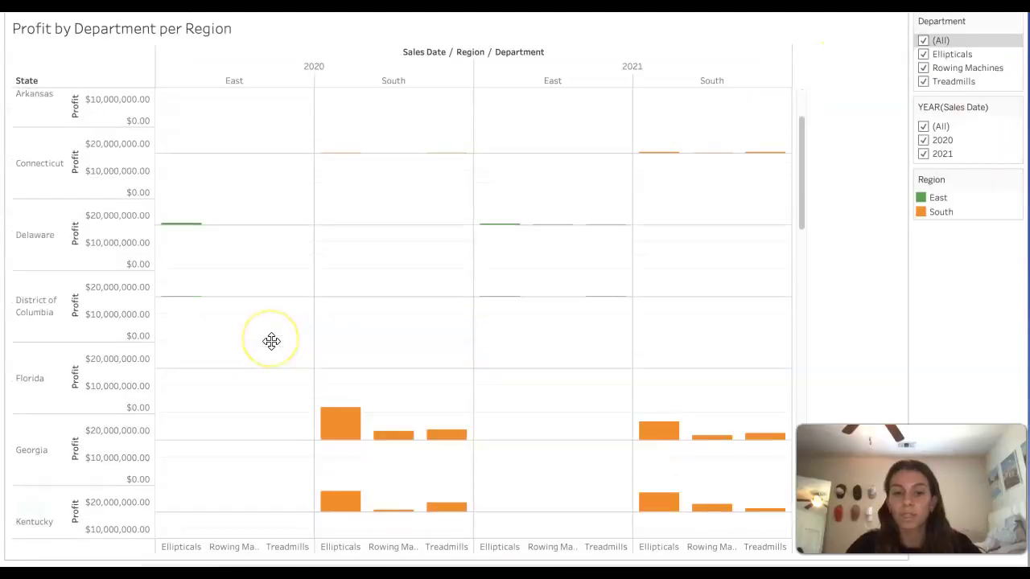
Step: Examine the Profit by Department per Region chart state by state, from Connecticut down to Pennsylvania
{"action": "scroll", "coordinate": [271, 341], "scroll_direction": "down", "scroll_amount": 2}
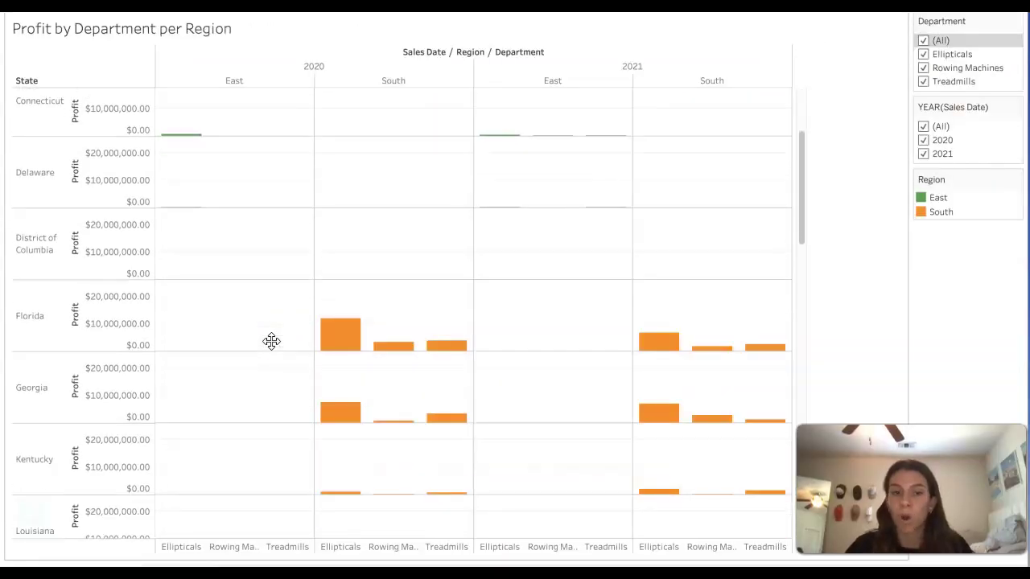
{"action": "scroll", "coordinate": [271, 341], "scroll_direction": "down", "scroll_amount": 10}
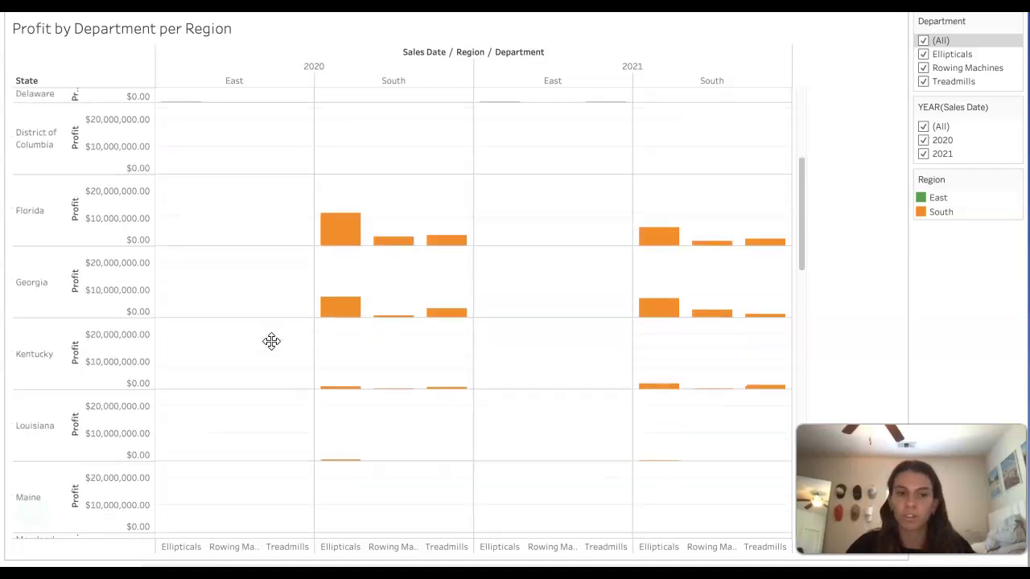
{"action": "scroll", "coordinate": [272, 341], "scroll_direction": "down", "scroll_amount": 10}
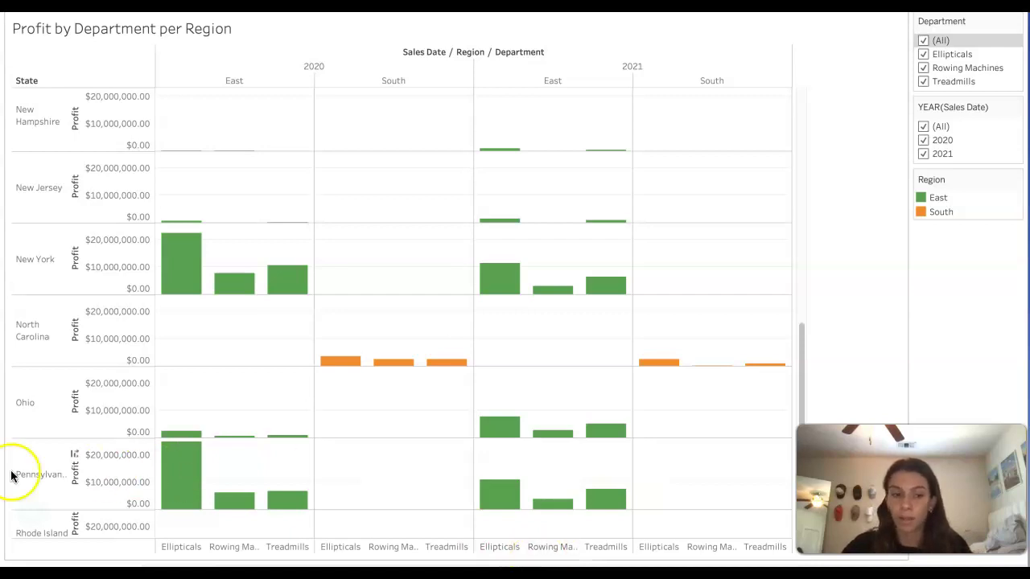
Step: View the Profit by Region map and the table of East region elliptical profit by state for 2020 and 2021
{"action": "key", "text": "ctrl+Tab"}
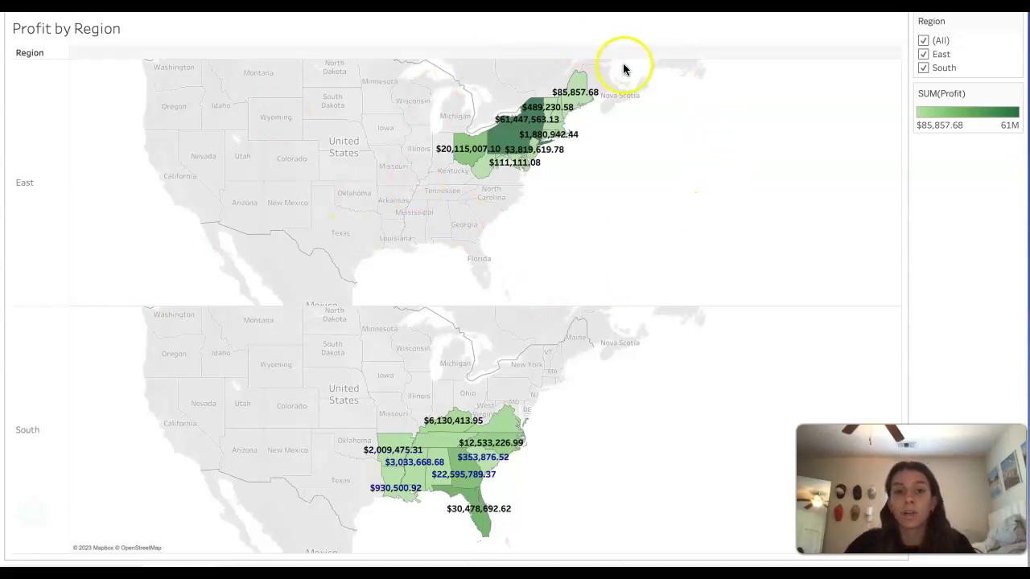
{"action": "mouse_move", "coordinate": [525, 145]}
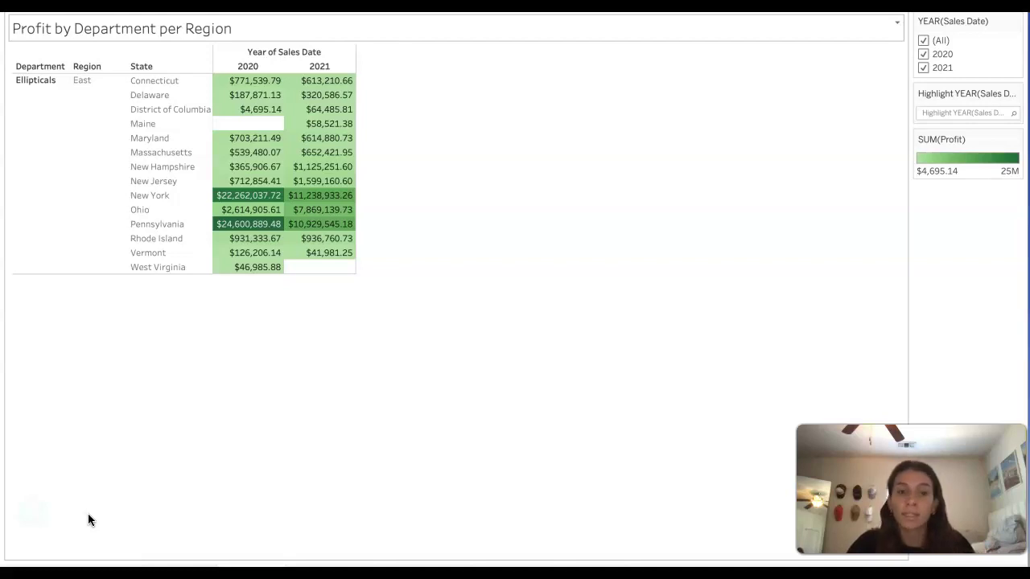
{"action": "left_click", "coordinate": [84, 553]}
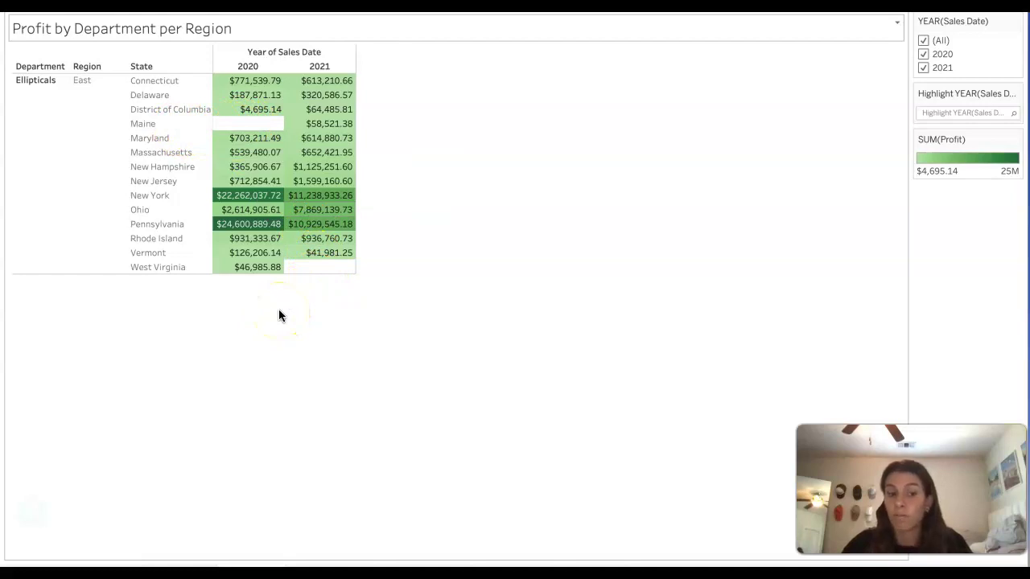
Step: Inspect Pennsylvania and its neighbouring states on the Elliptical Profit Map, and open the Highest Profit by City sheet
{"action": "left_click", "coordinate": [75, 531]}
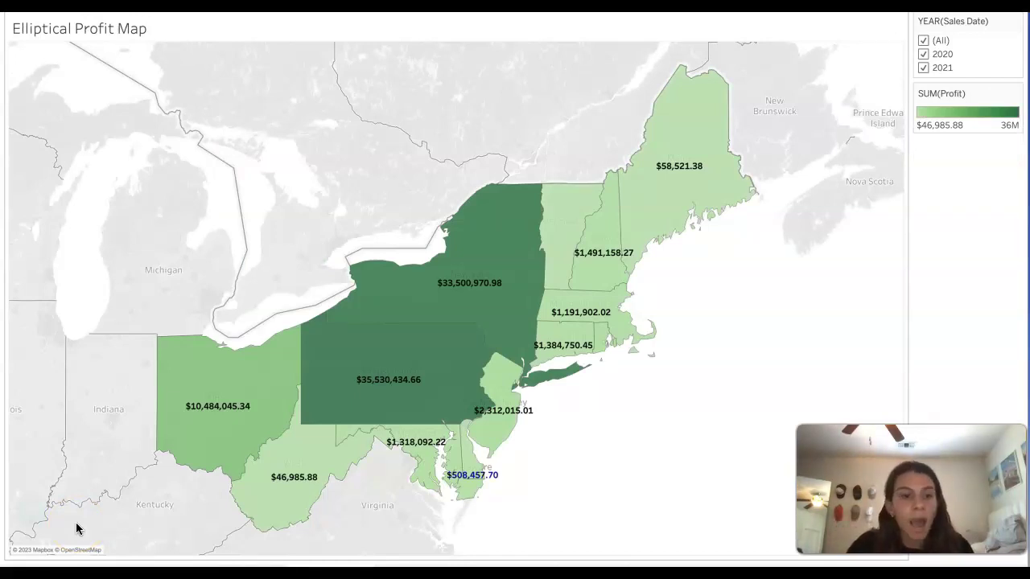
{"action": "mouse_move", "coordinate": [366, 394]}
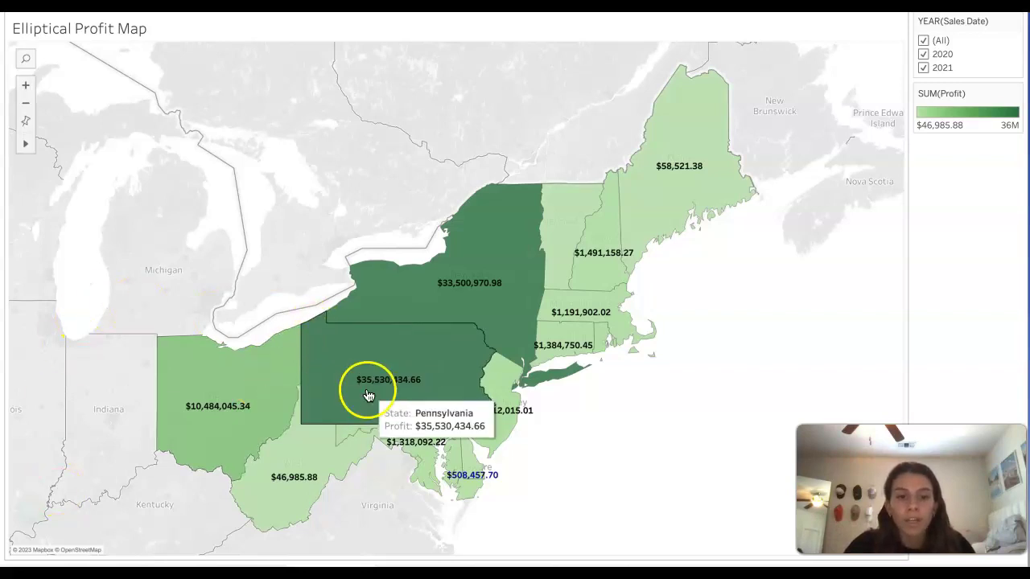
{"action": "mouse_move", "coordinate": [497, 328]}
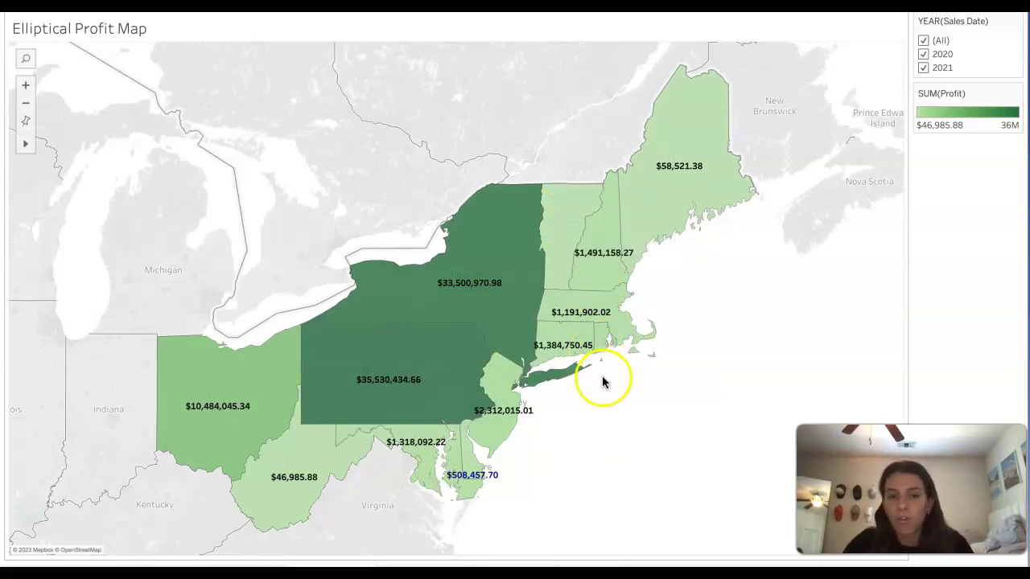
{"action": "mouse_move", "coordinate": [601, 348]}
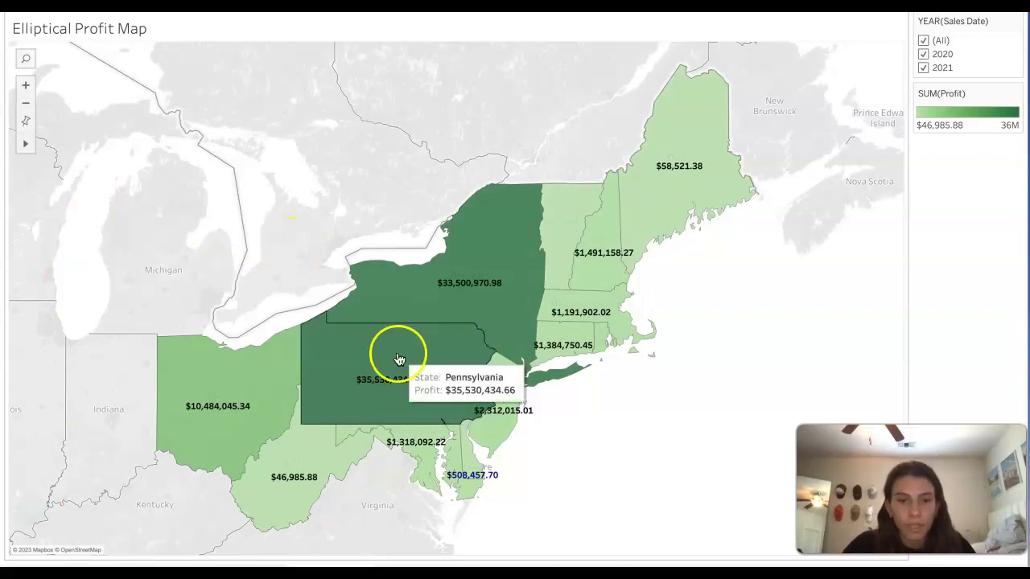
{"action": "left_click", "coordinate": [79, 542]}
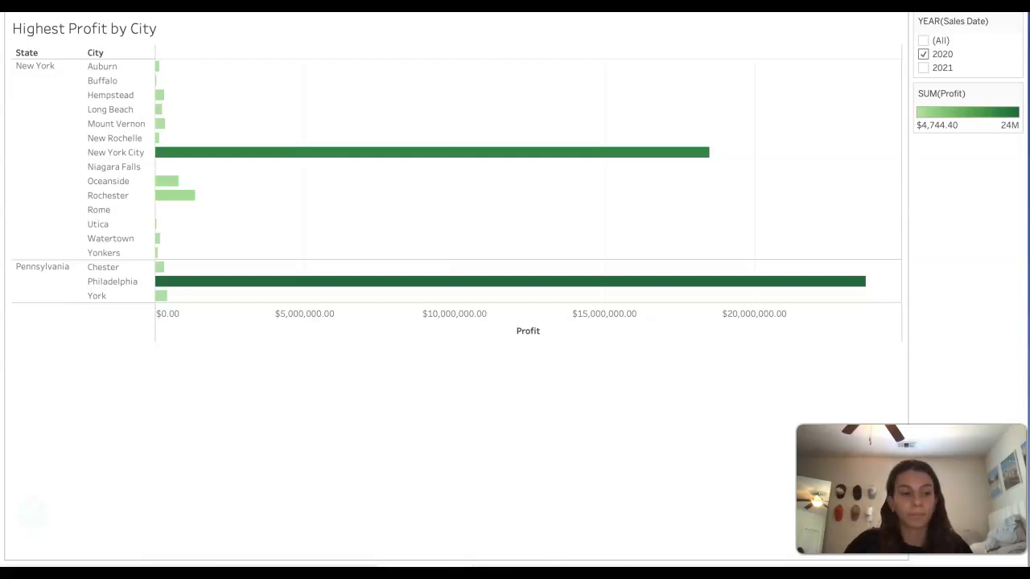
Step: Open the Regional Profit dashboard and filter its bar chart from the map by Pennsylvania, Ohio and a New England state
{"action": "left_click", "coordinate": [120, 555]}
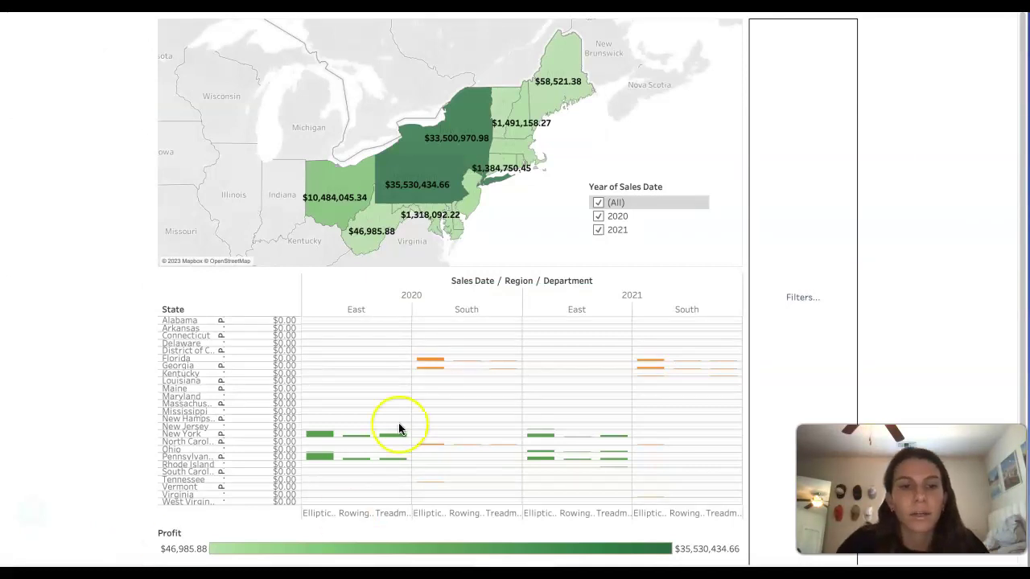
{"action": "left_click", "coordinate": [443, 167]}
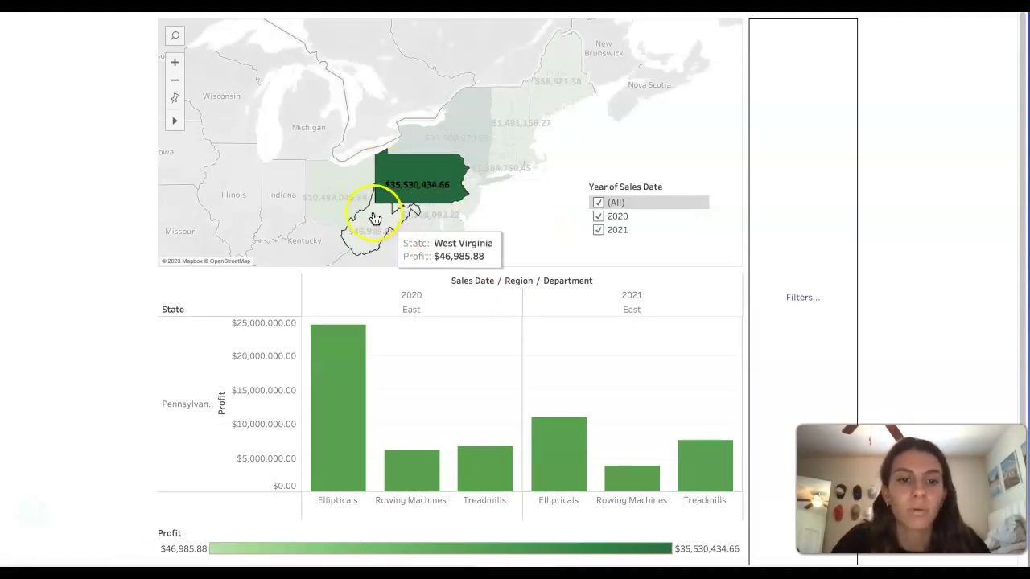
{"action": "left_click", "coordinate": [342, 194]}
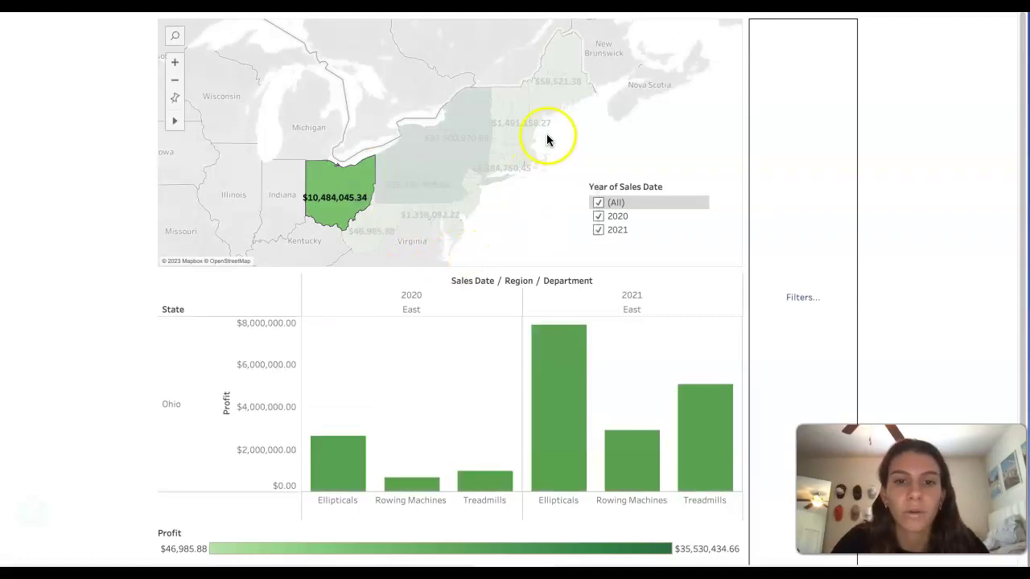
{"action": "left_click", "coordinate": [523, 161]}
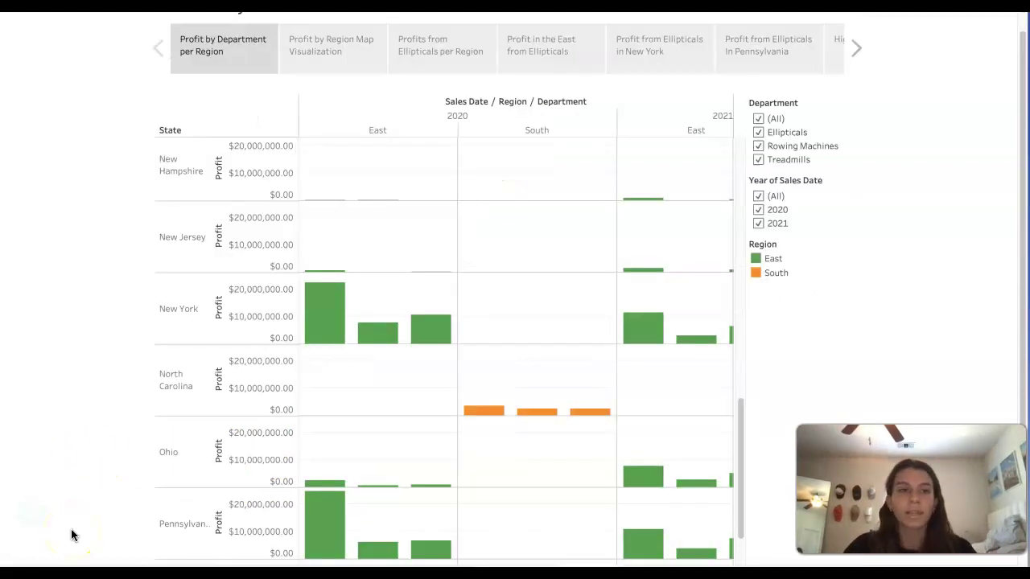
Step: Review the Profit Story points for profit by department per region, profit by region map, and profits from ellipticals per region
{"action": "mouse_move", "coordinate": [428, 334]}
{"action": "scroll", "coordinate": [428, 333], "scroll_direction": "down", "scroll_amount": 1}
{"action": "scroll", "coordinate": [424, 400], "scroll_direction": "down", "scroll_amount": 3}
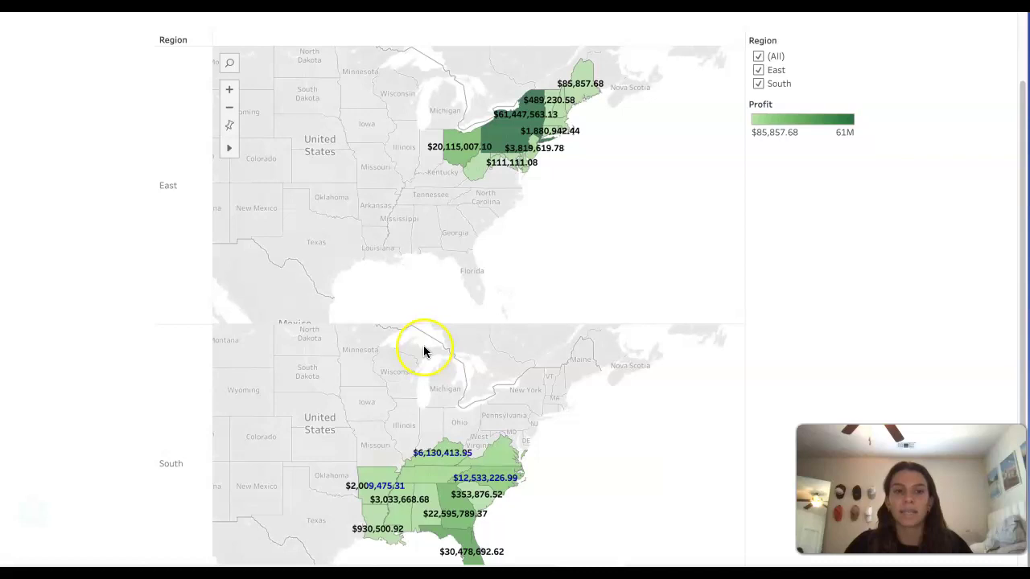
{"action": "scroll", "coordinate": [425, 352], "scroll_direction": "down", "scroll_amount": 1}
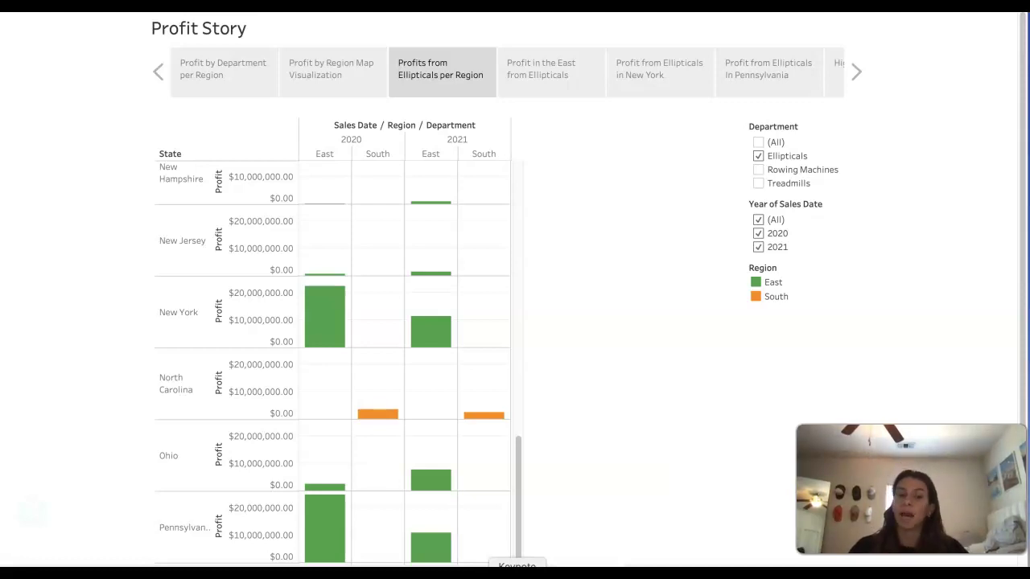
{"action": "scroll", "coordinate": [365, 361], "scroll_direction": "down", "scroll_amount": 1}
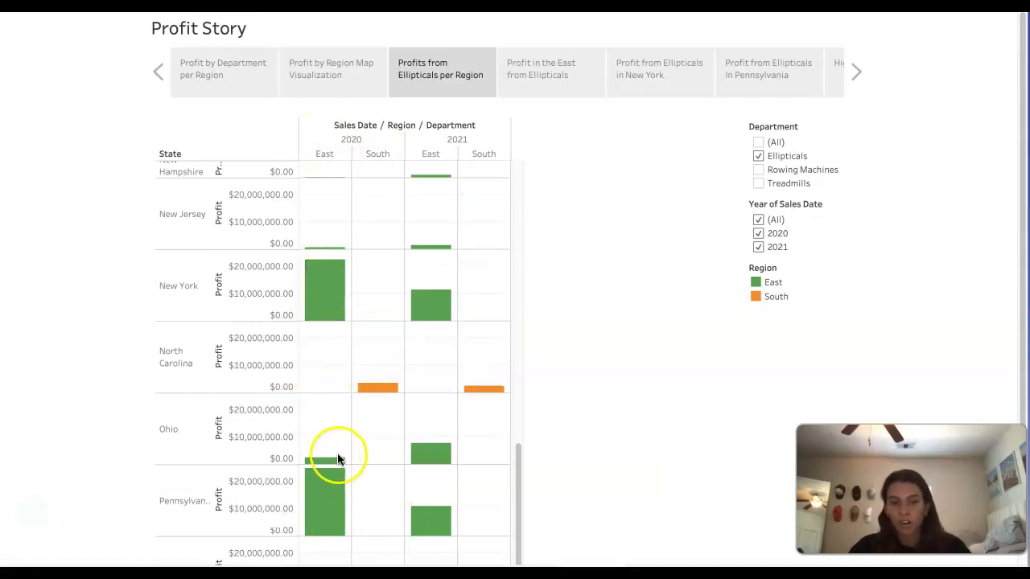
{"action": "scroll", "coordinate": [379, 276], "scroll_direction": "down", "scroll_amount": 6}
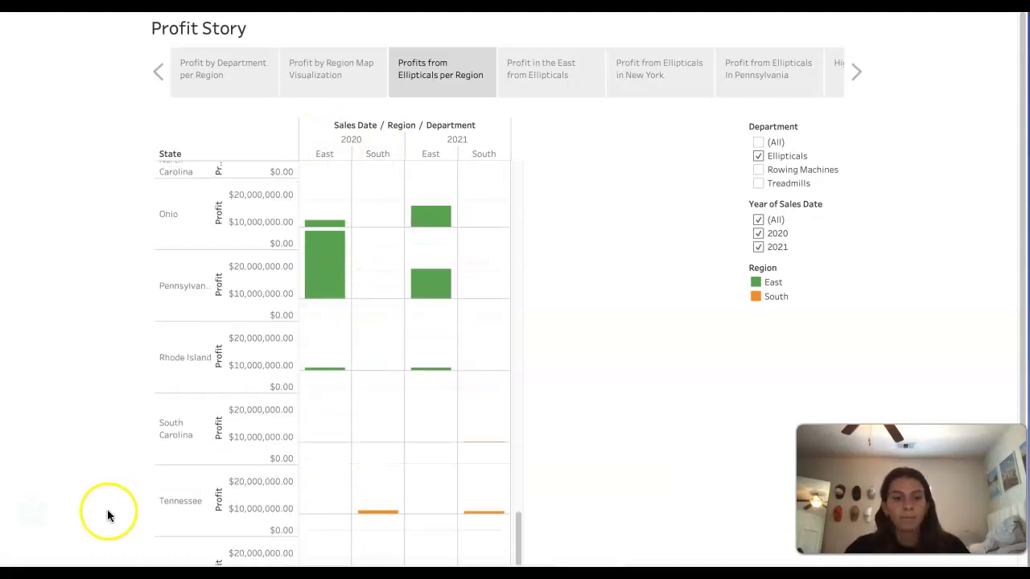
Step: Open the Profit in the East from Ellipticals story point and filter its bar chart by individual states, including New York and Vermont
{"action": "left_click", "coordinate": [540, 69]}
{"action": "left_click", "coordinate": [615, 411]}
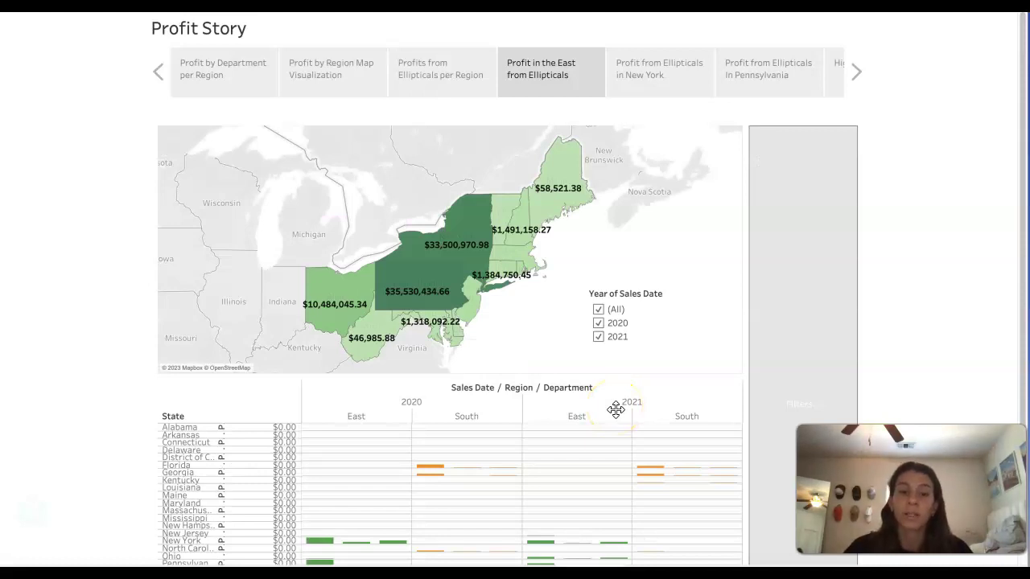
{"action": "left_click", "coordinate": [474, 299]}
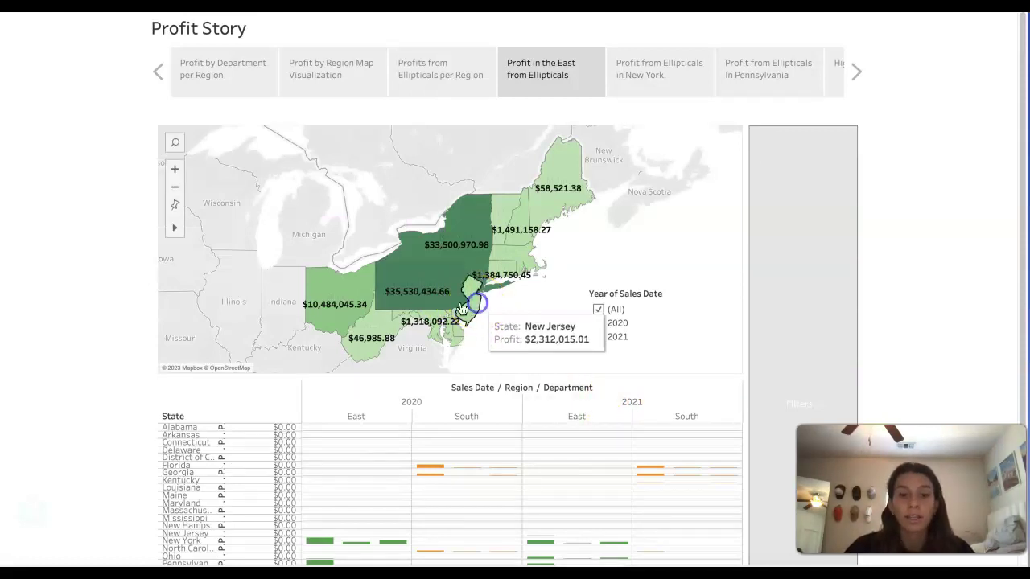
{"action": "left_click", "coordinate": [429, 287]}
{"action": "left_click", "coordinate": [462, 233]}
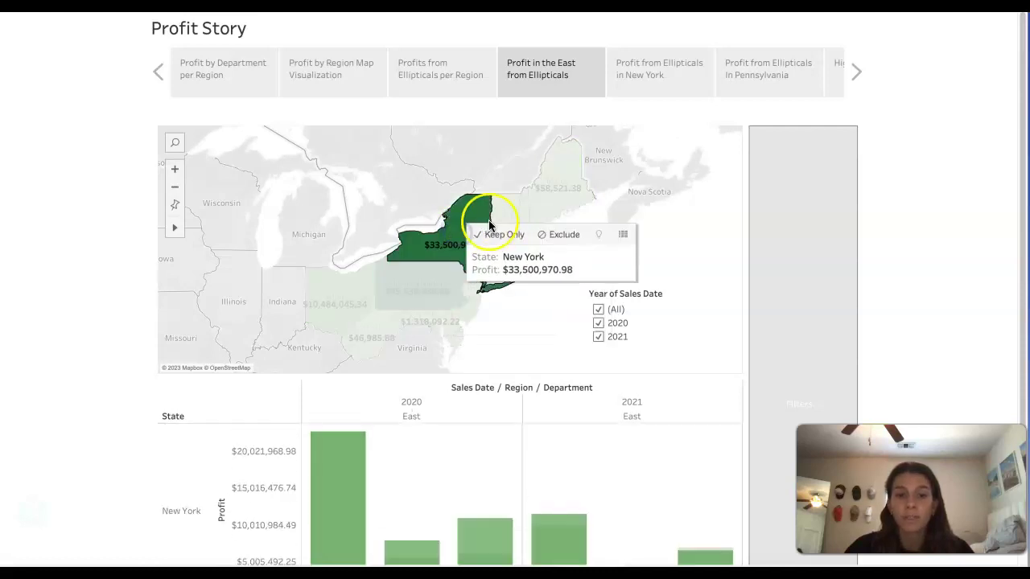
{"action": "left_click", "coordinate": [504, 207]}
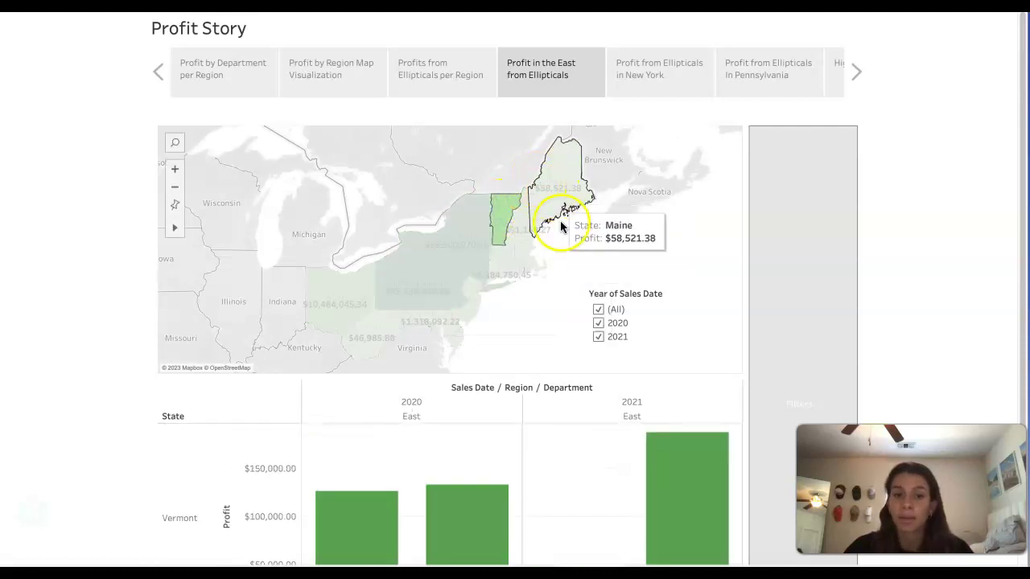
{"action": "left_click", "coordinate": [520, 225]}
Step: Review the story points on profit from ellipticals in New York and in Pennsylvania, including their department bar charts
{"action": "left_click", "coordinate": [659, 69]}
{"action": "scroll", "coordinate": [426, 448], "scroll_direction": "down", "scroll_amount": 3}
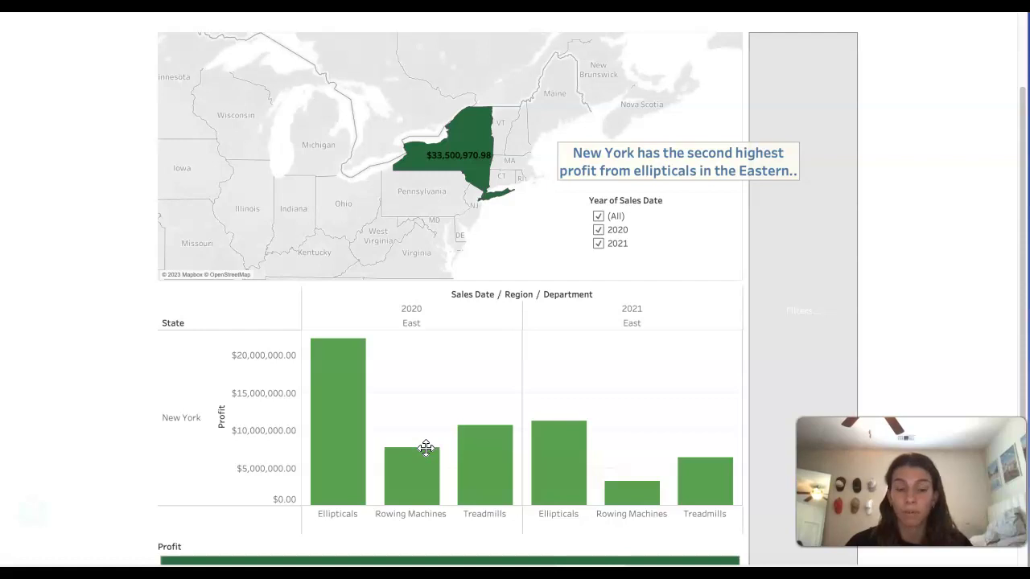
{"action": "mouse_move", "coordinate": [386, 466]}
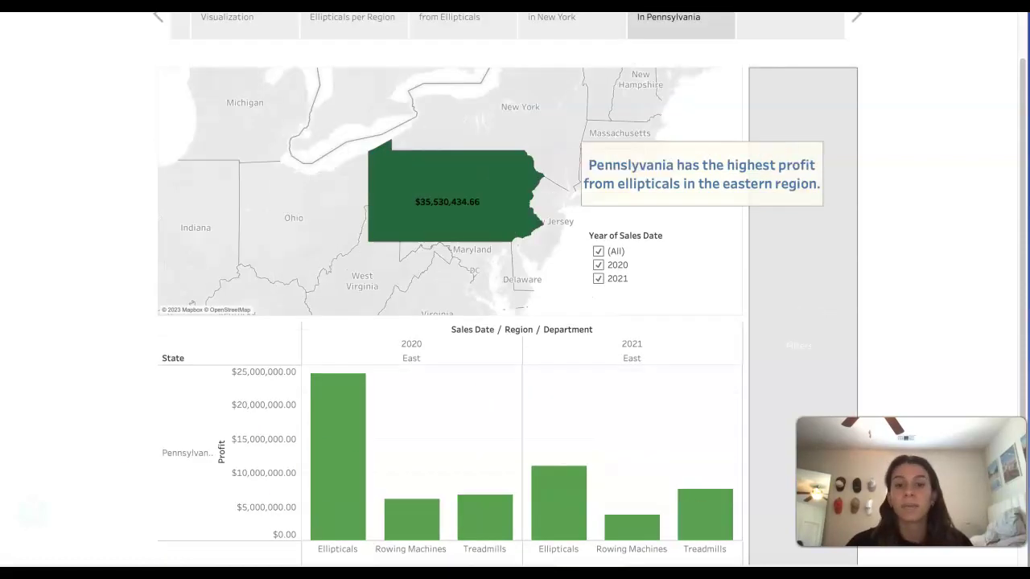
{"action": "scroll", "coordinate": [299, 451], "scroll_direction": "down", "scroll_amount": 1}
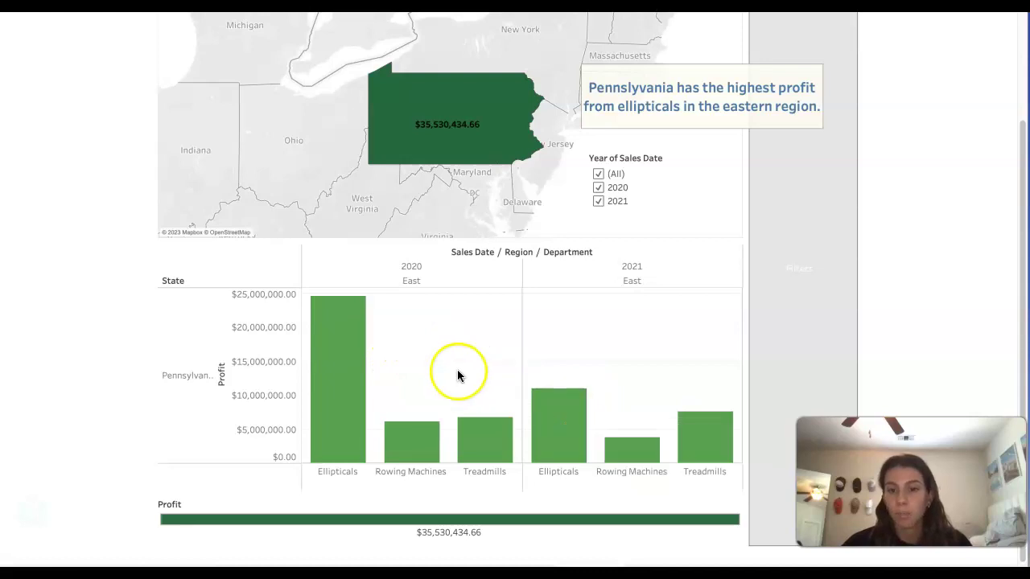
{"action": "scroll", "coordinate": [612, 334], "scroll_direction": "up", "scroll_amount": 2}
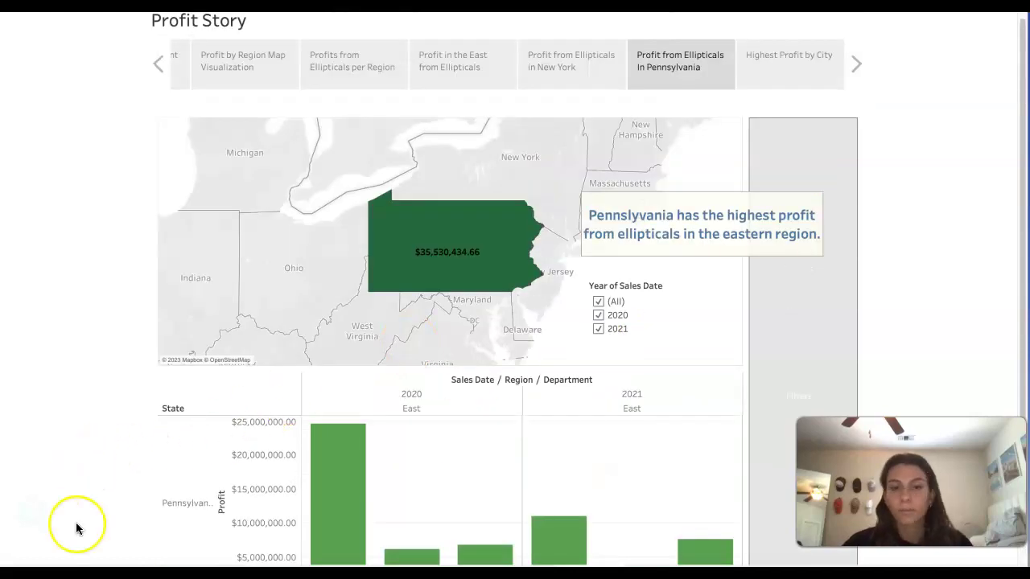
Step: Open the Highest Profit by City story point and inspect the bars for New York City and the Pennsylvania cities
{"action": "key", "text": "Right"}
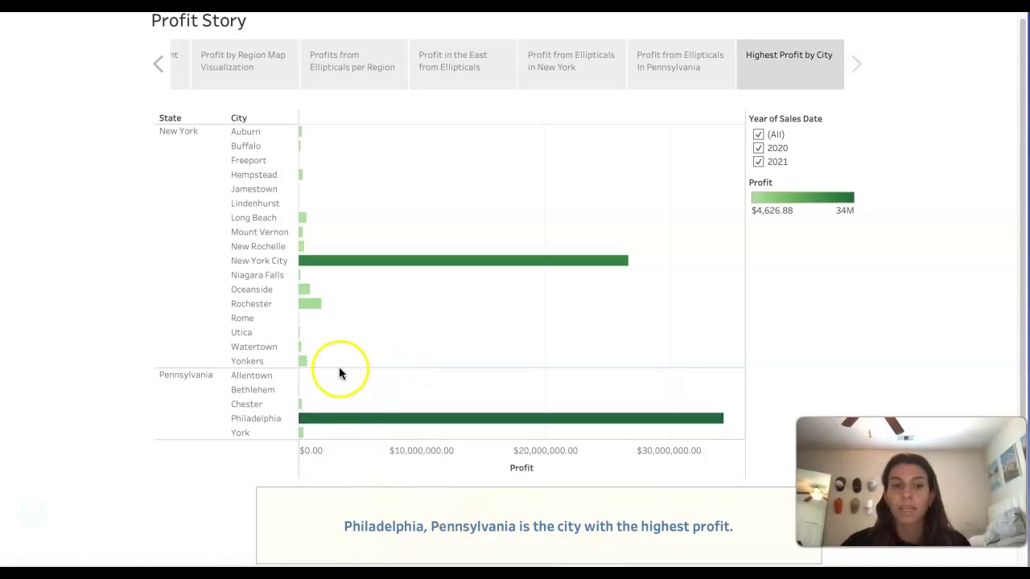
{"action": "mouse_move", "coordinate": [306, 274]}
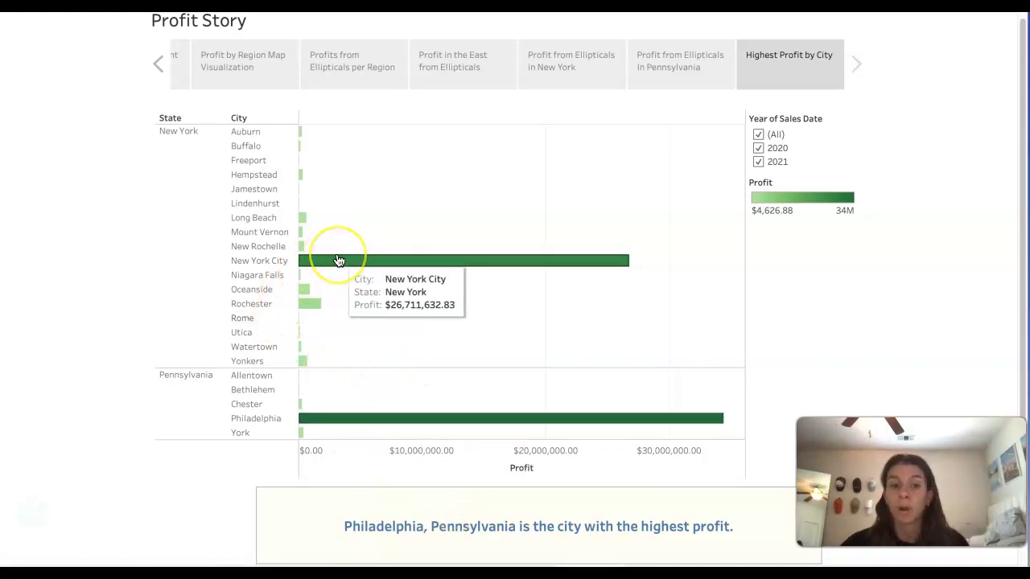
{"action": "mouse_move", "coordinate": [301, 431]}
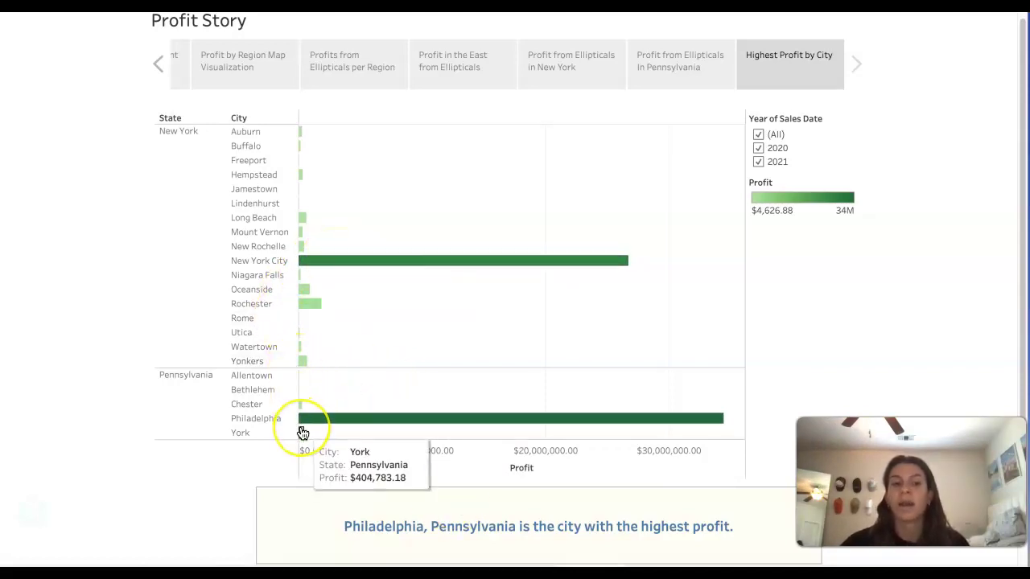